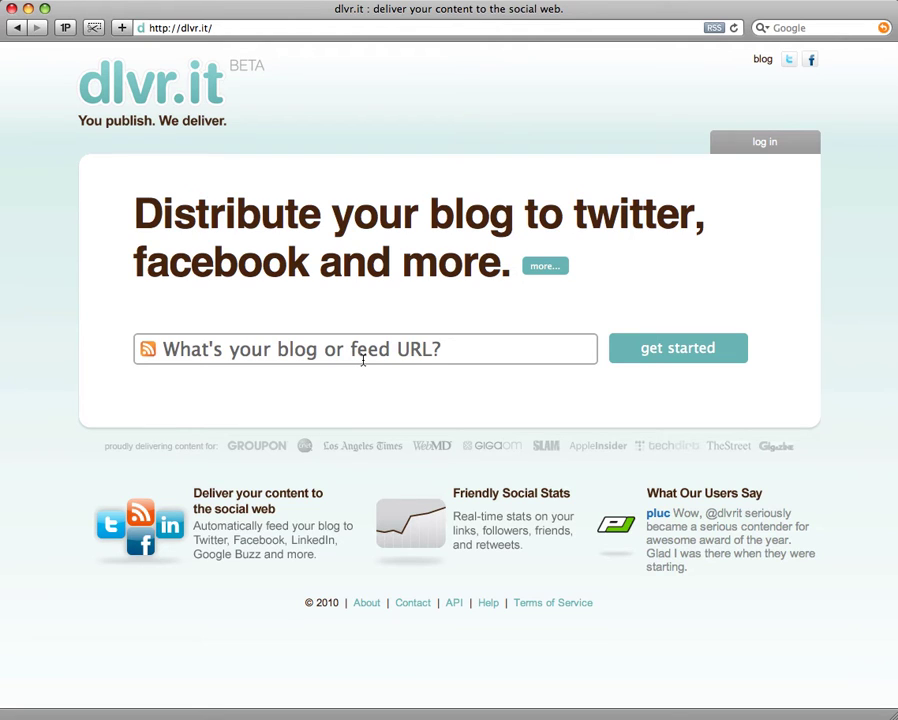
Enter gigaom.com as the feed address to get started, then begin entering the account e-mail.
click(363, 361)
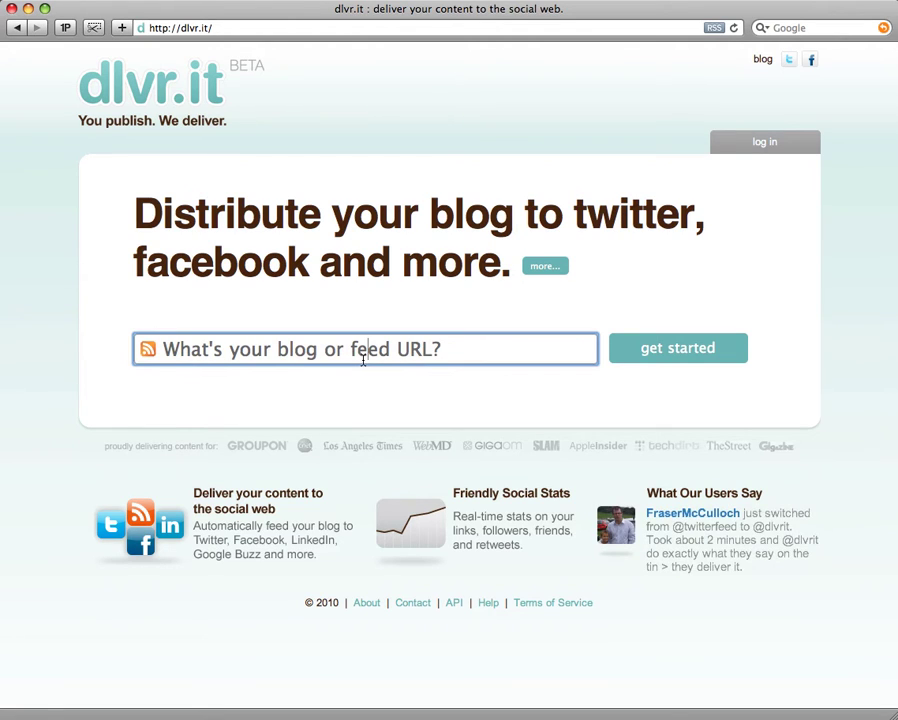
triple_click(363, 361)
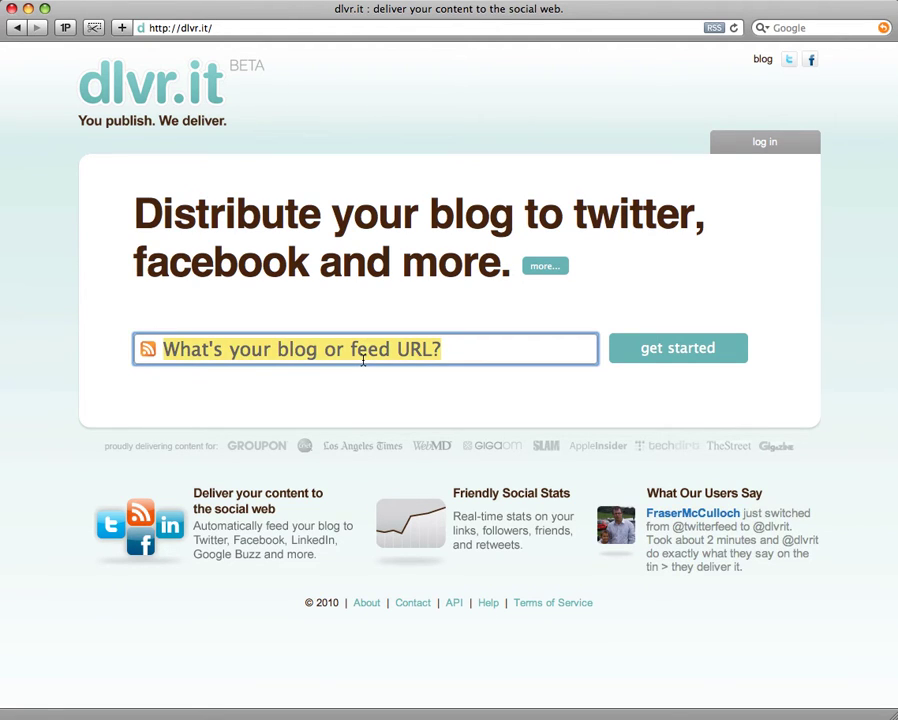
text(gigaom.com)
key(Tab)
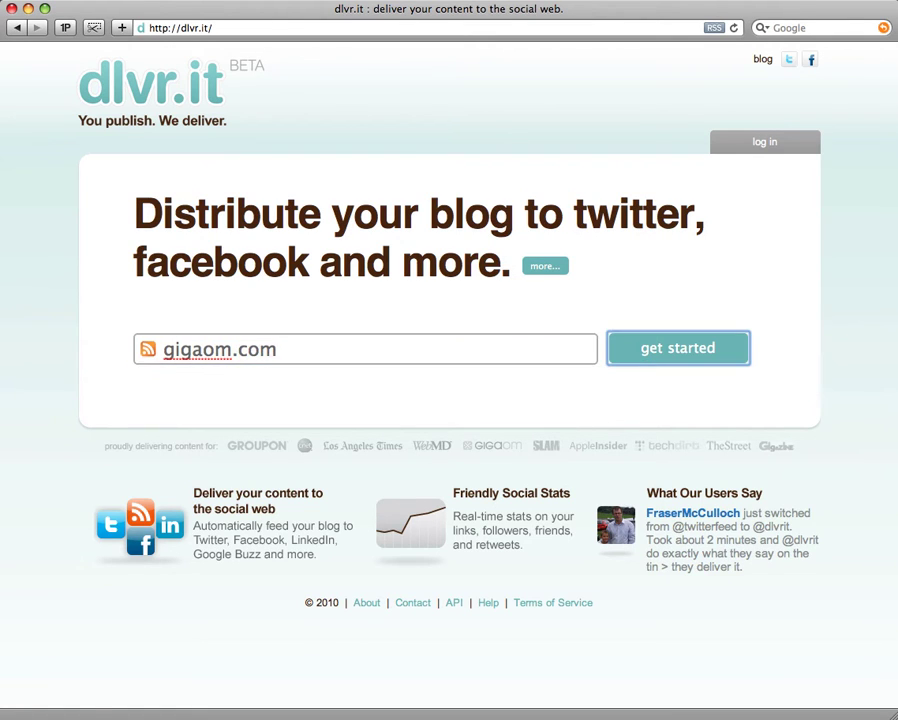
key(Return)
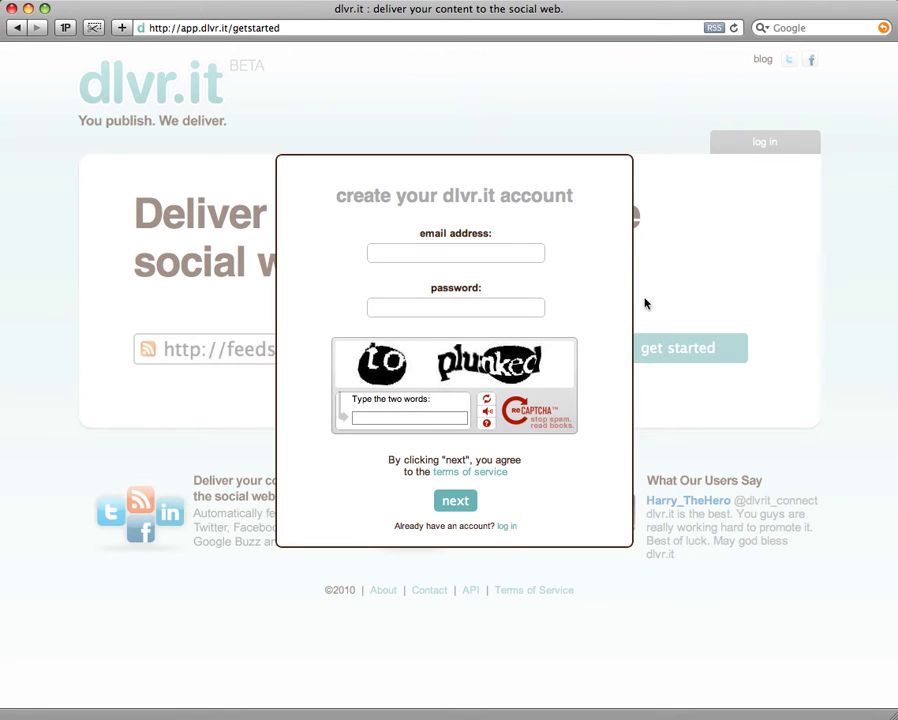
click(530, 251)
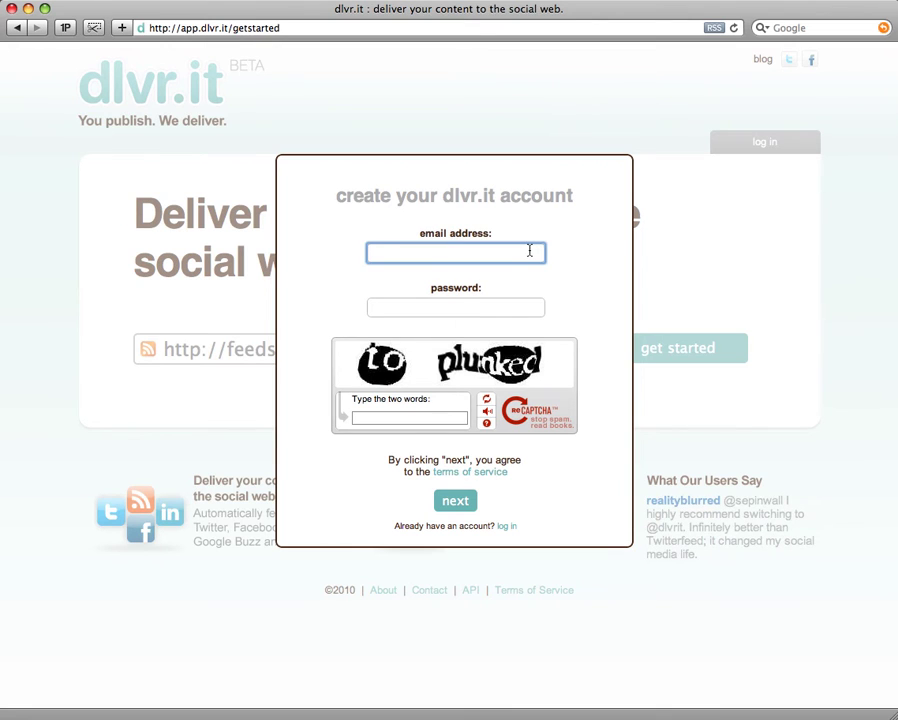
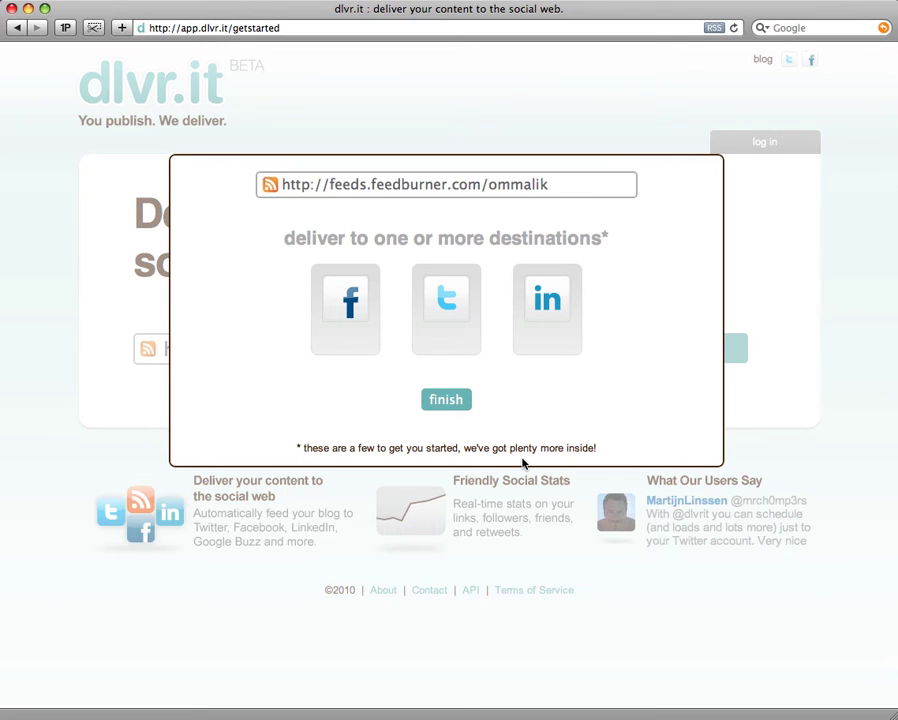
Authorize dlvr.it for Twitter with the account's username and password, fixing a username typo.
click(467, 304)
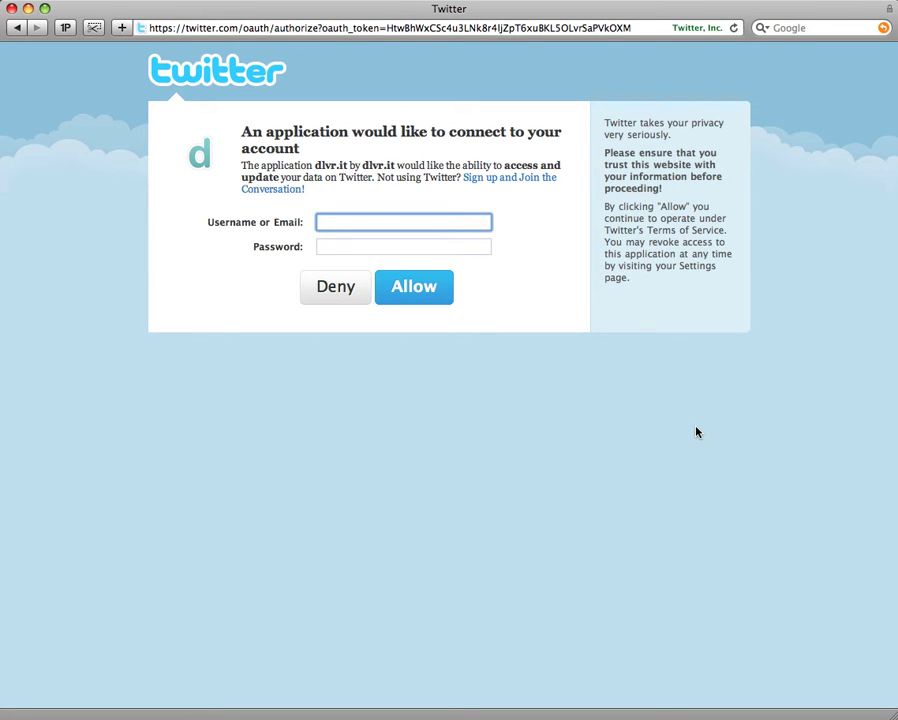
text(pdx114)
click(403, 246)
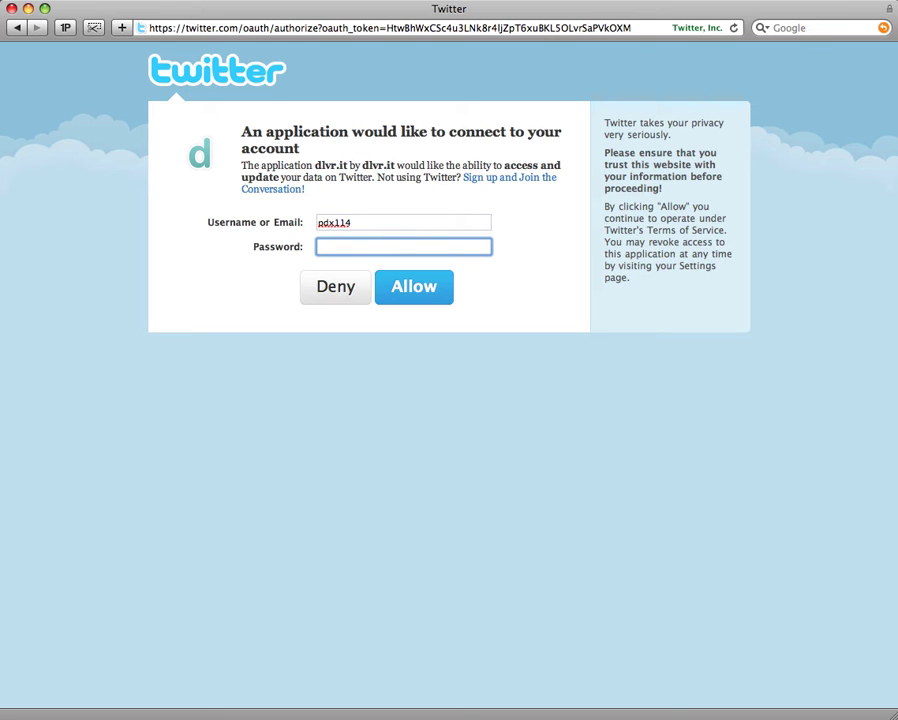
key(shift+Tab)
key(Right)
key(BackSpace)
text(1)
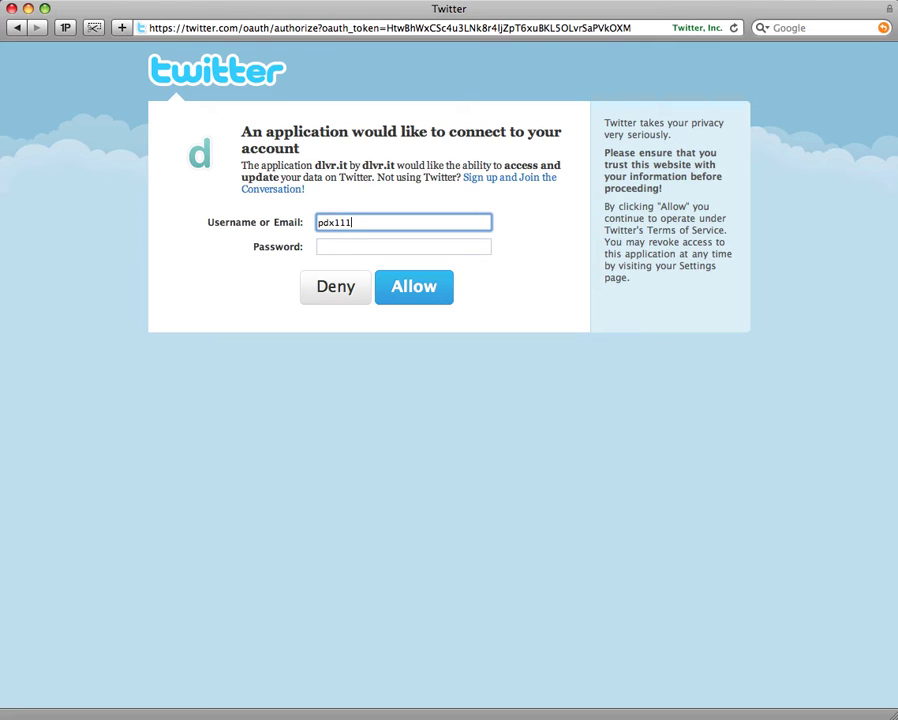
key(Tab)
text(••••••)
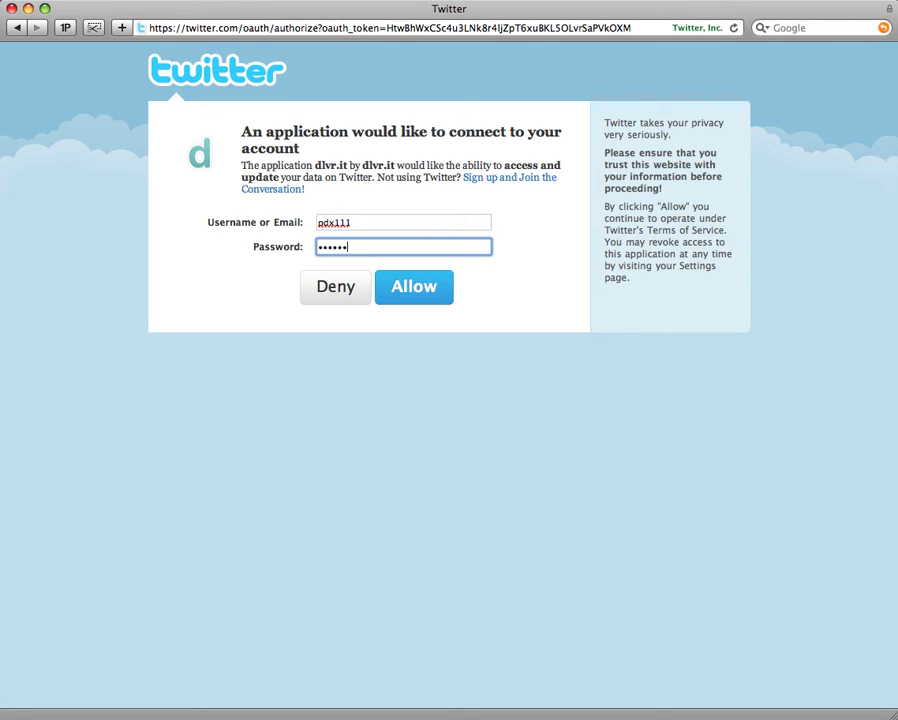
text(•)
click(437, 287)
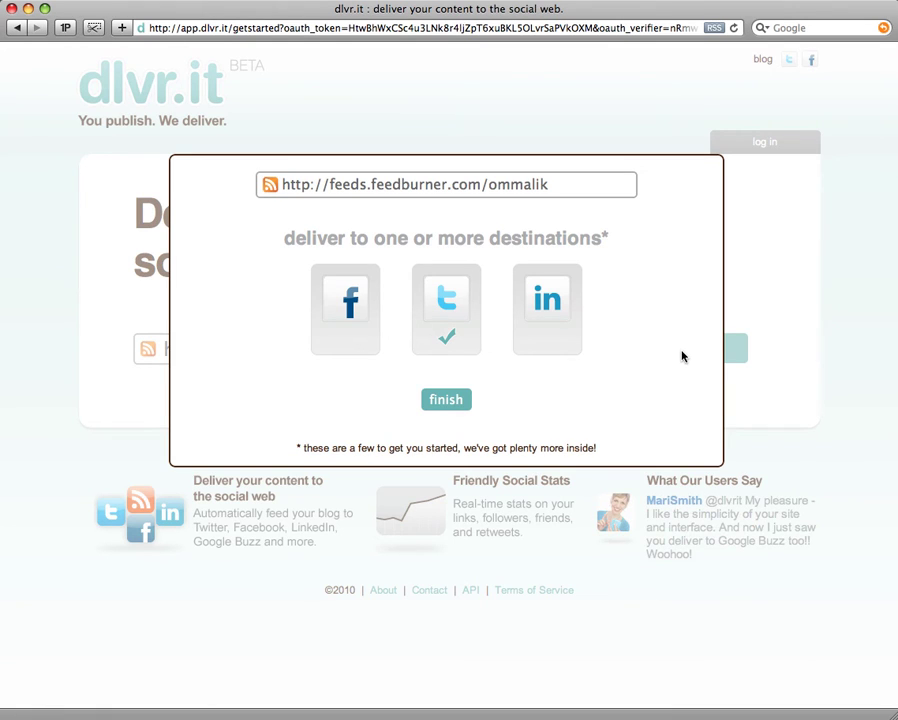
Finish the destinations dialog to create the GigaOM route.
click(464, 399)
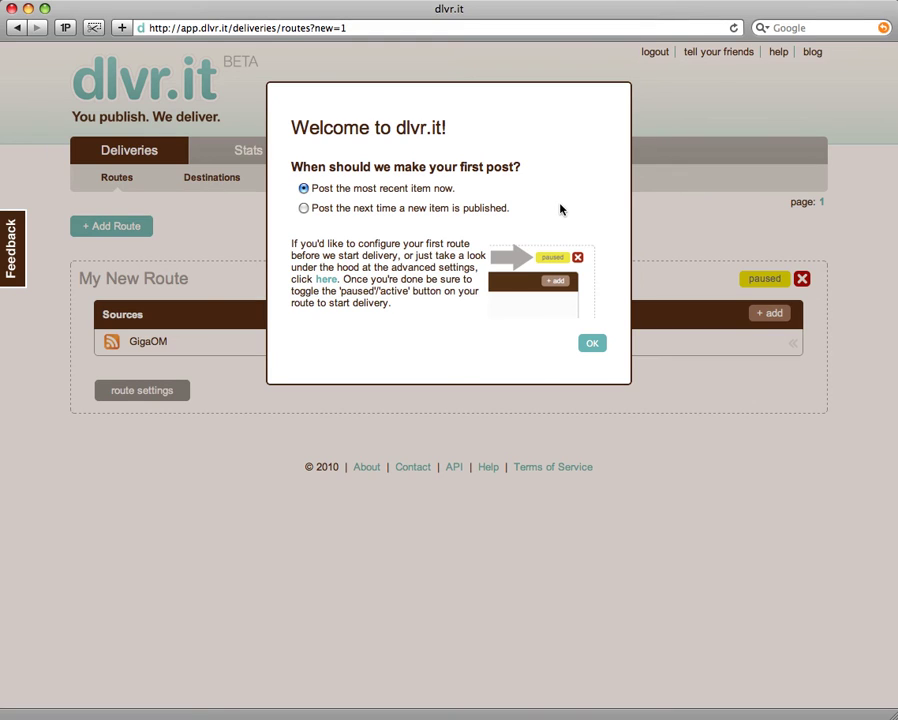
Choose 'Post the next time a new item is published' and confirm the Welcome dialog.
click(305, 208)
click(592, 344)
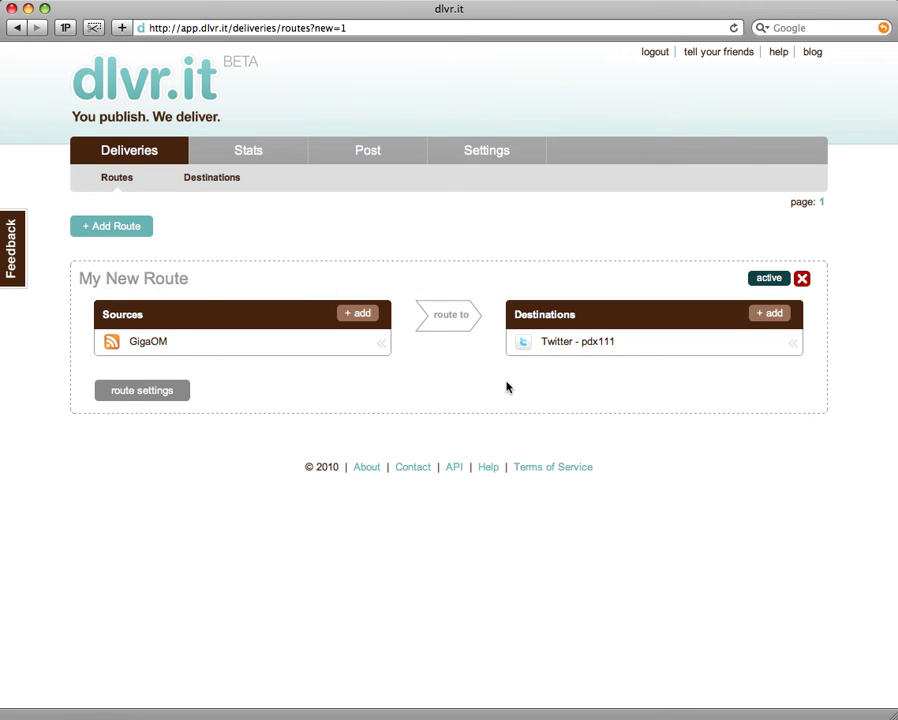
mouse_move(262, 348)
mouse_move(164, 355)
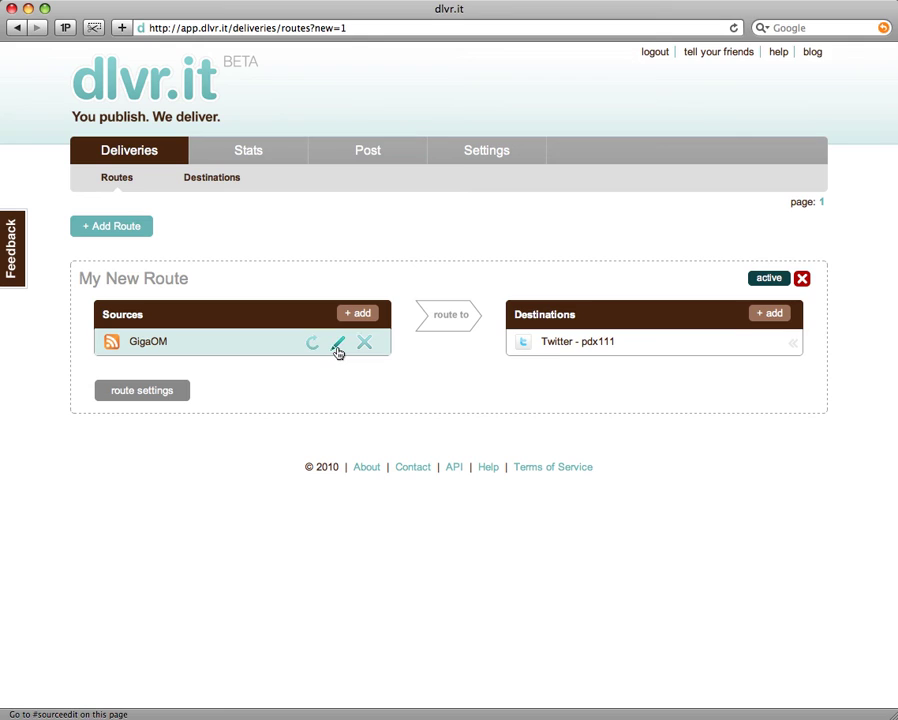
click(331, 344)
click(365, 347)
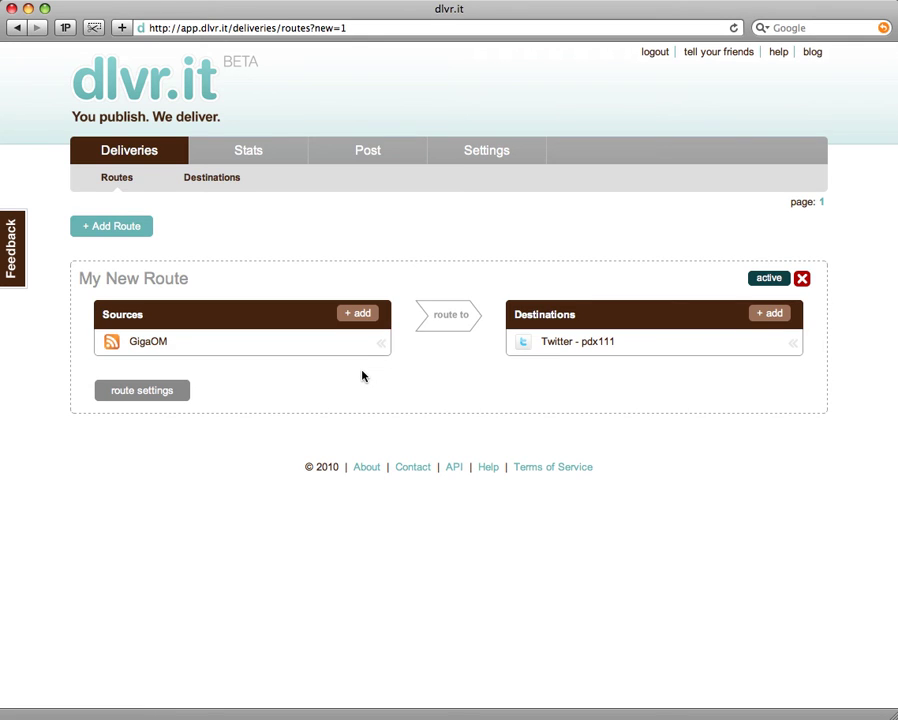
click(361, 317)
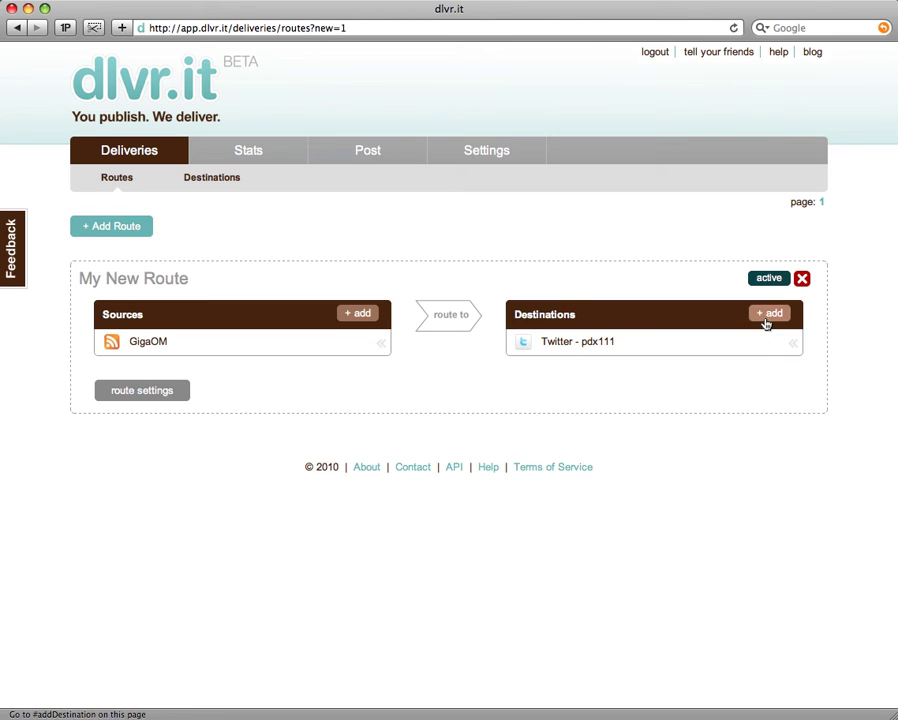
click(768, 314)
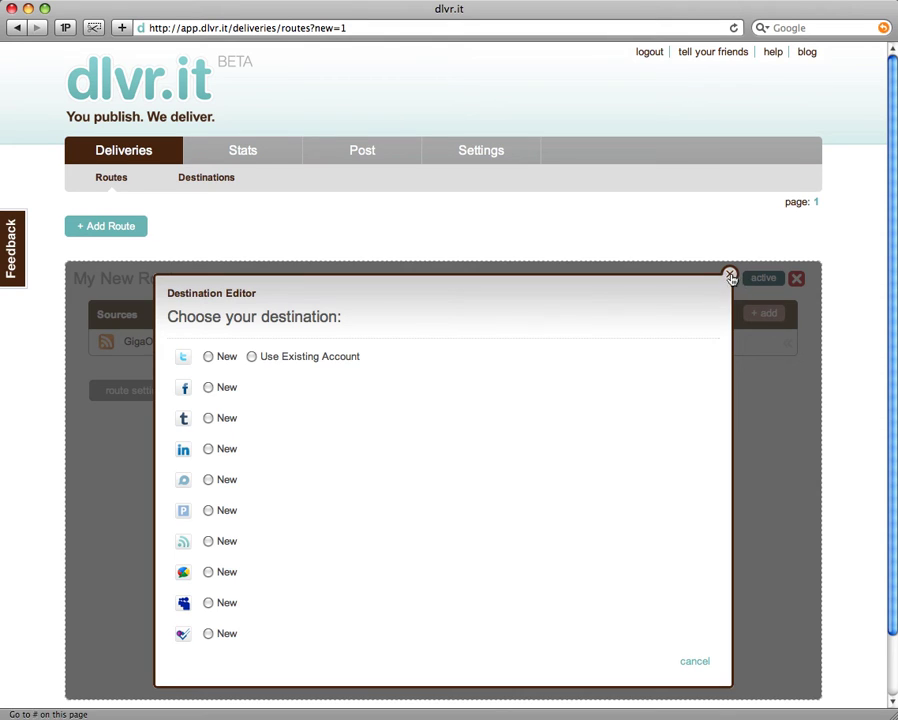
click(752, 284)
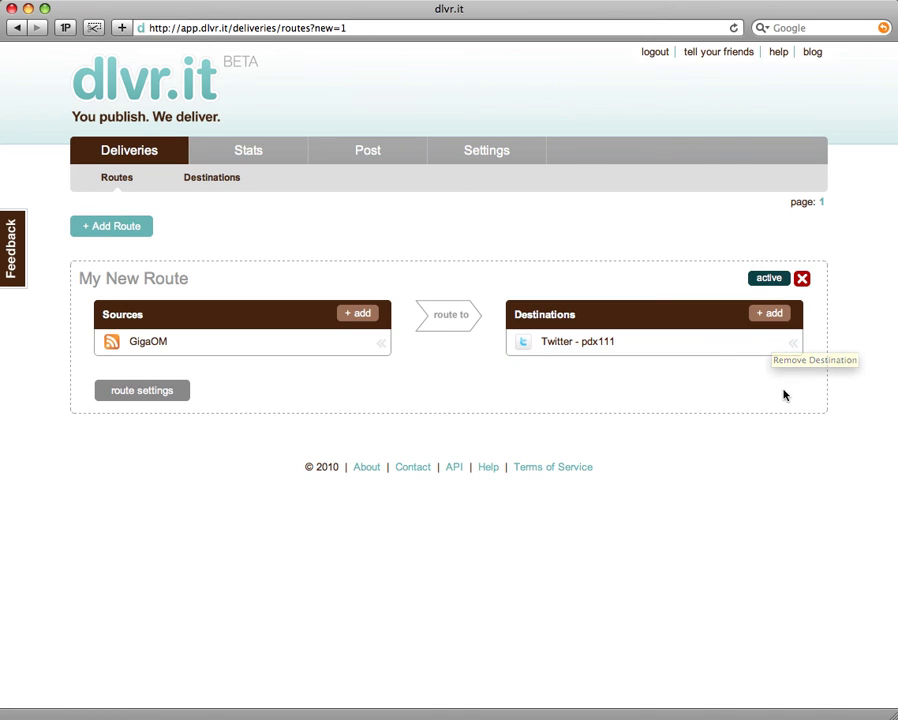
click(782, 285)
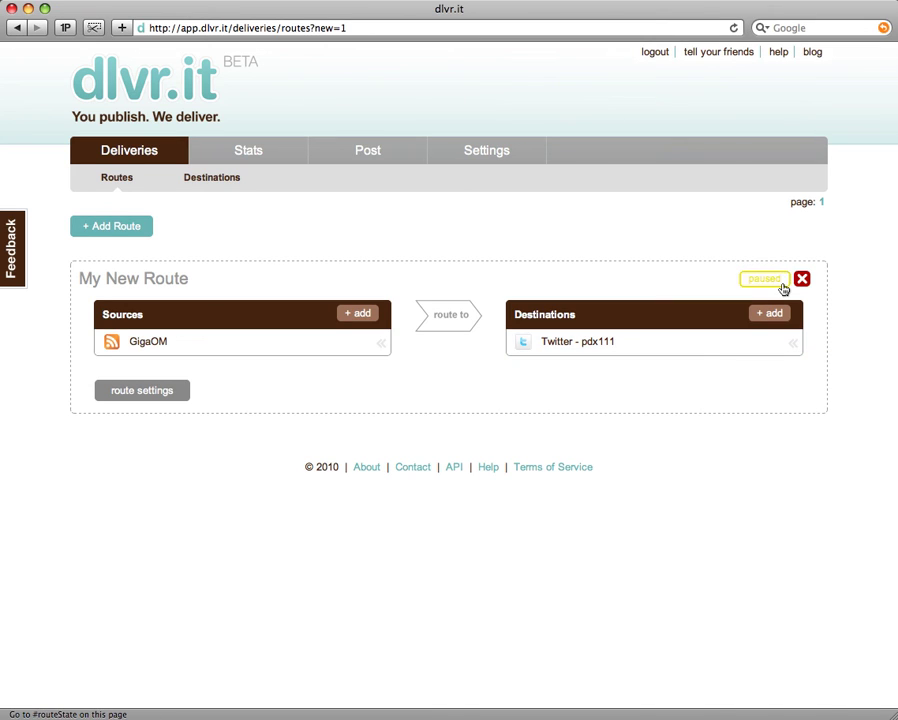
click(782, 284)
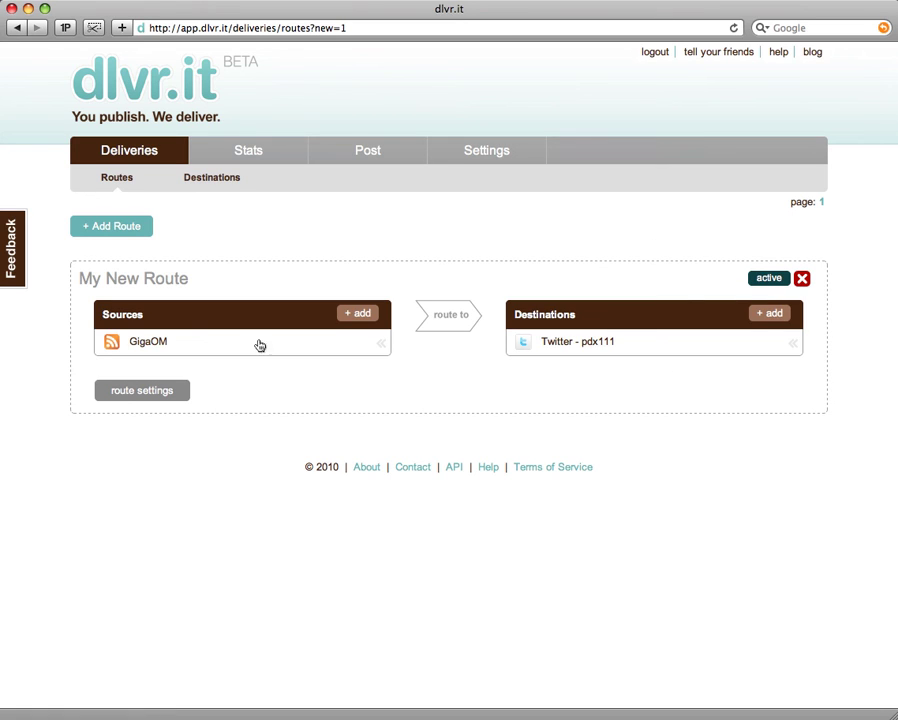
Rename the route title 'My New Route' to 'GigaOm Casual'.
click(170, 279)
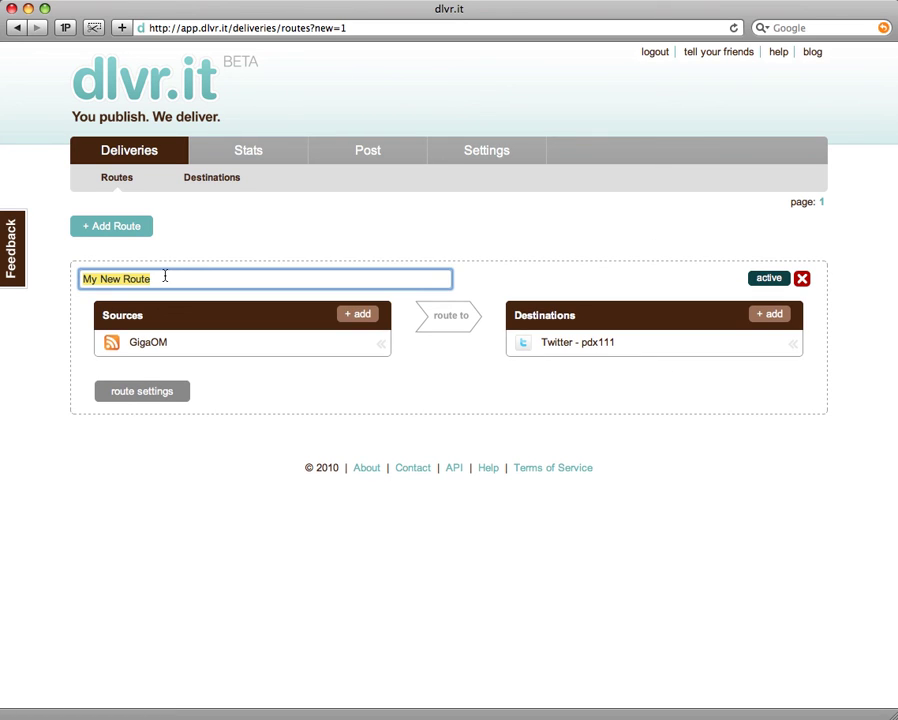
text(GigaO)
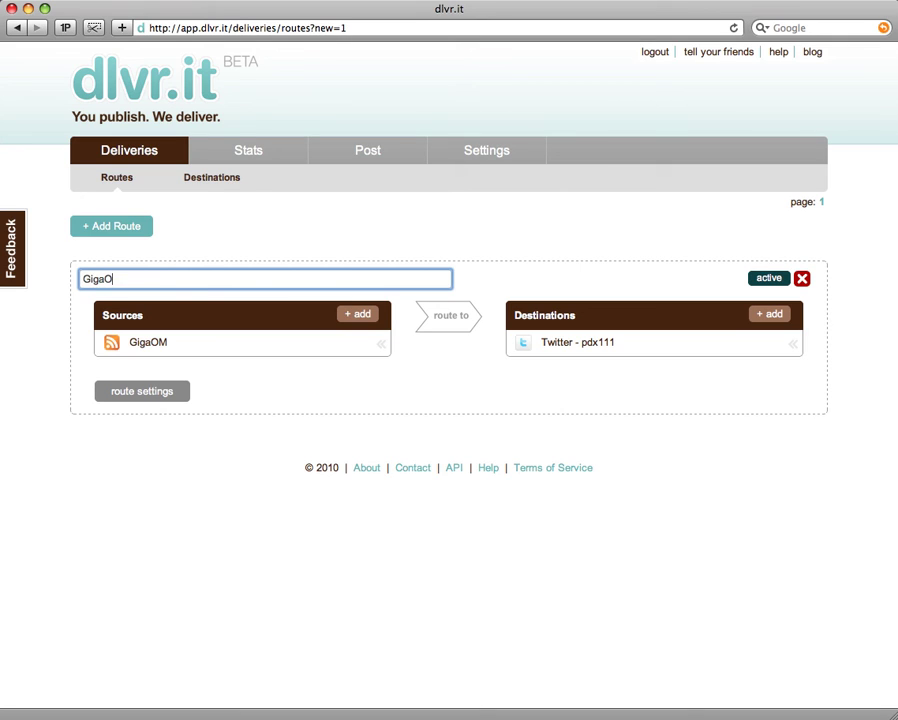
text(m Casual)
key(Return)
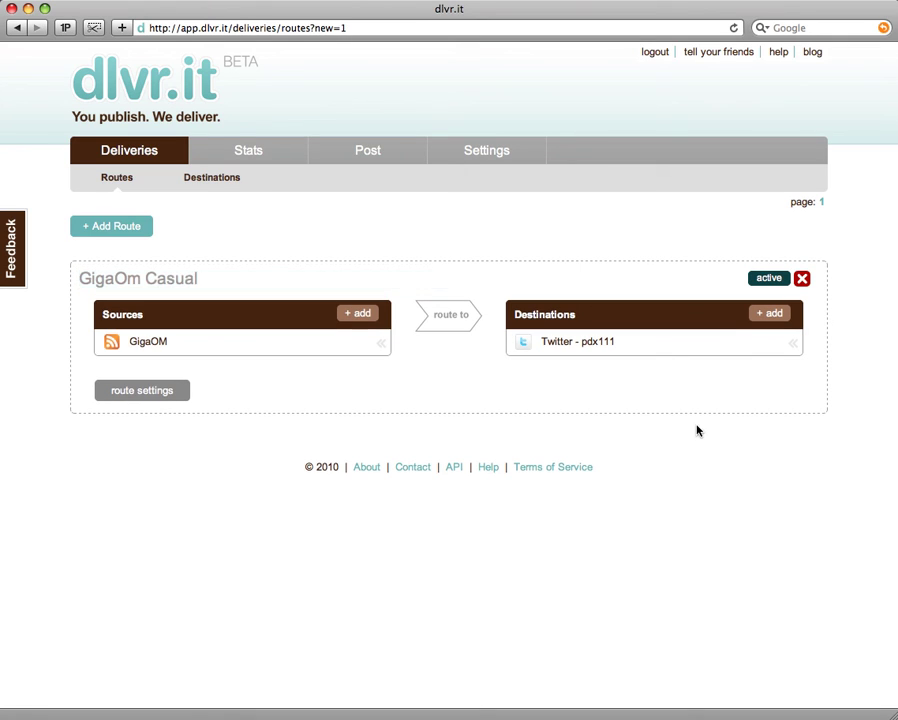
mouse_move(191, 346)
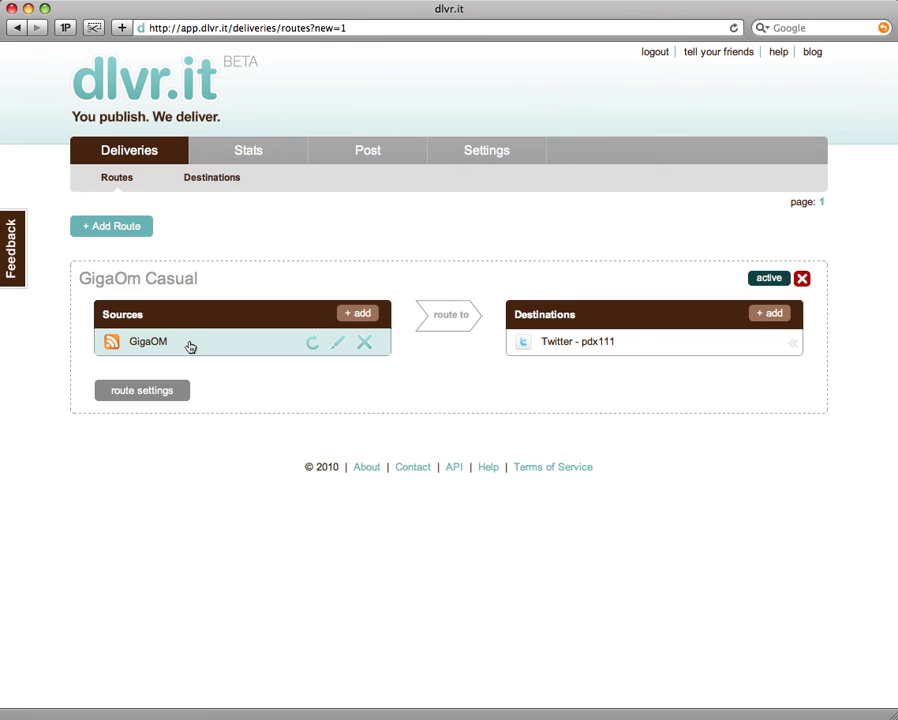
mouse_move(565, 354)
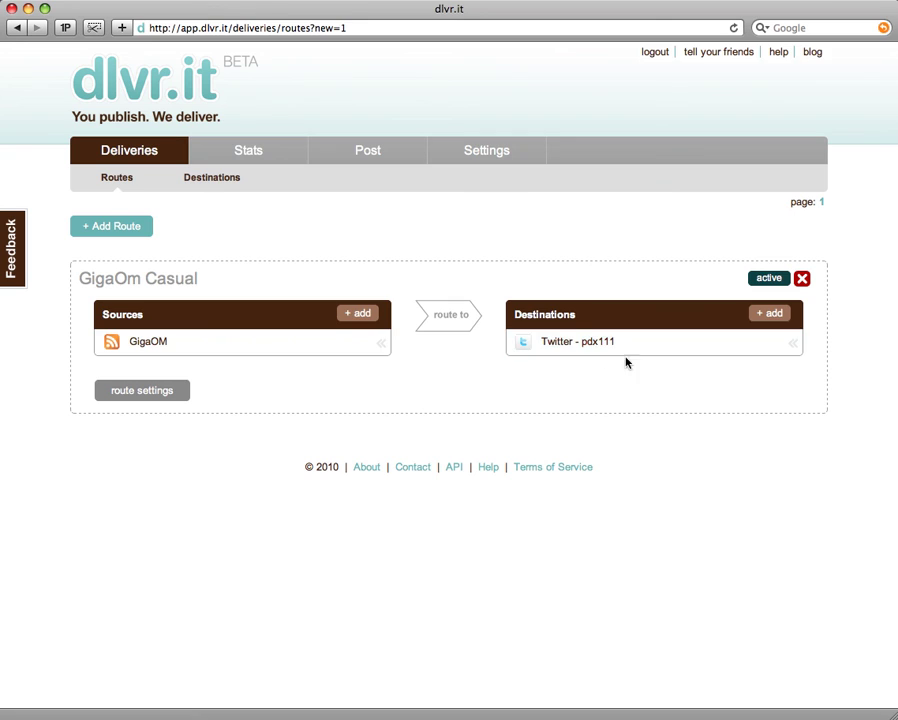